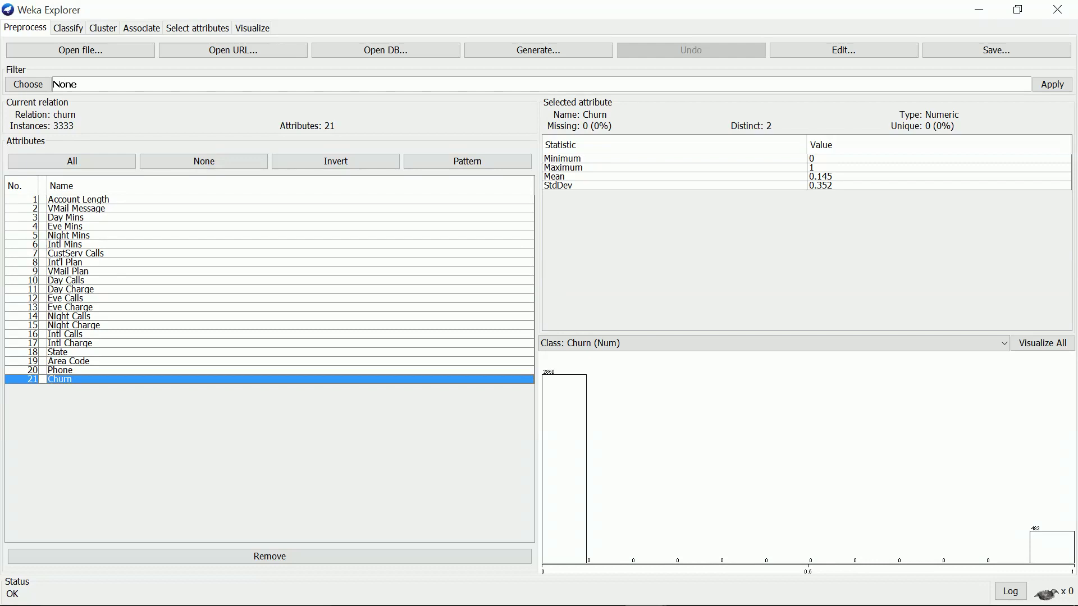
- Open the churn records in the data table and widen it to show every column
{"action": "left_click", "coordinate": [843, 50]}
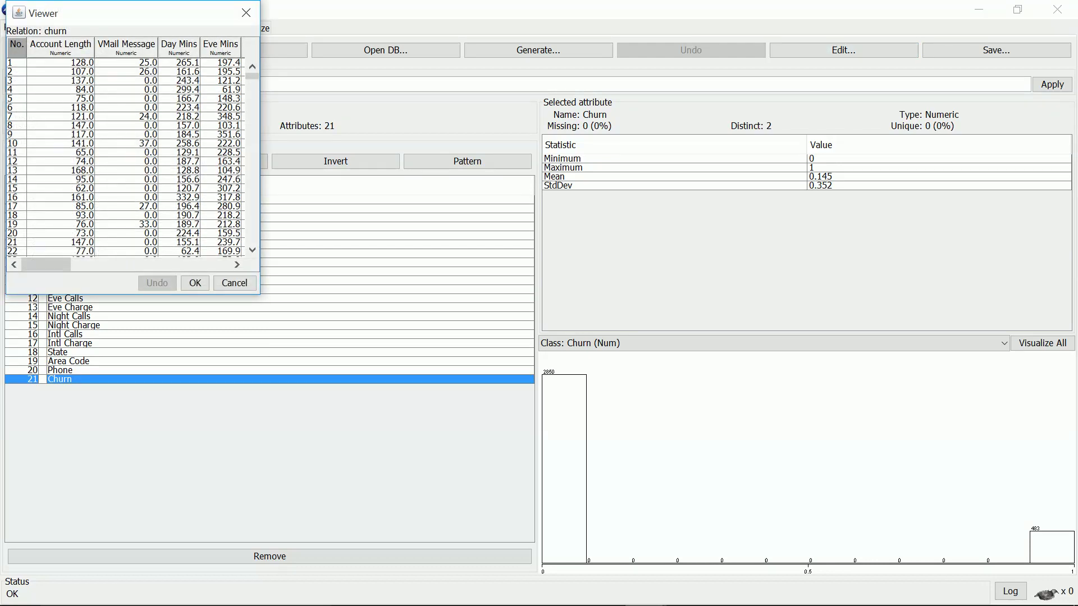
{"action": "left_click_drag", "start_coordinate": [260, 152], "coordinate": [1037, 152]}
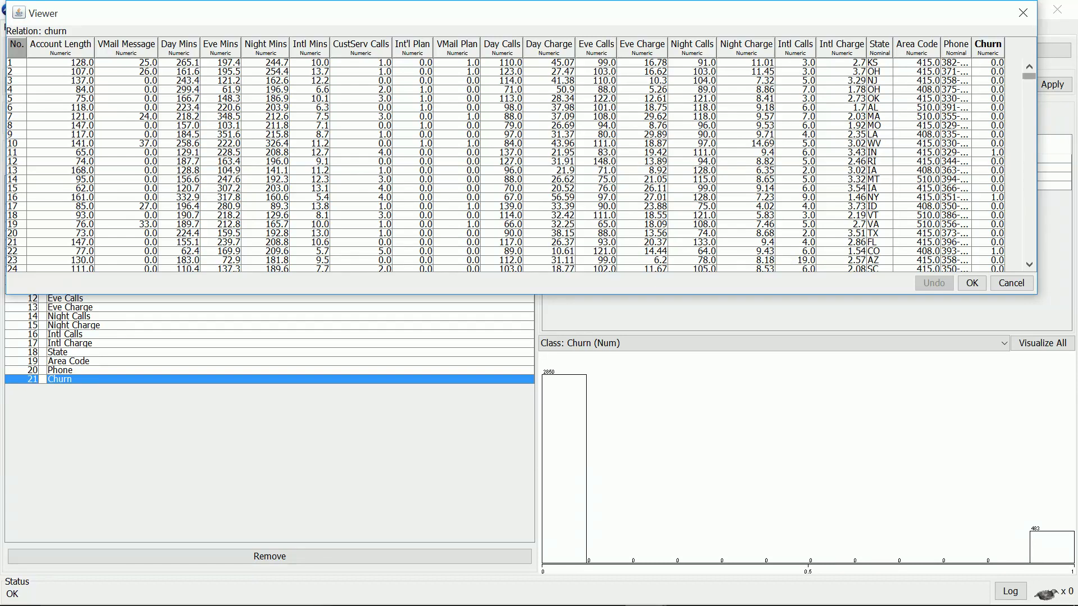
{"action": "left_click_drag", "start_coordinate": [1029, 76], "coordinate": [1029, 80]}
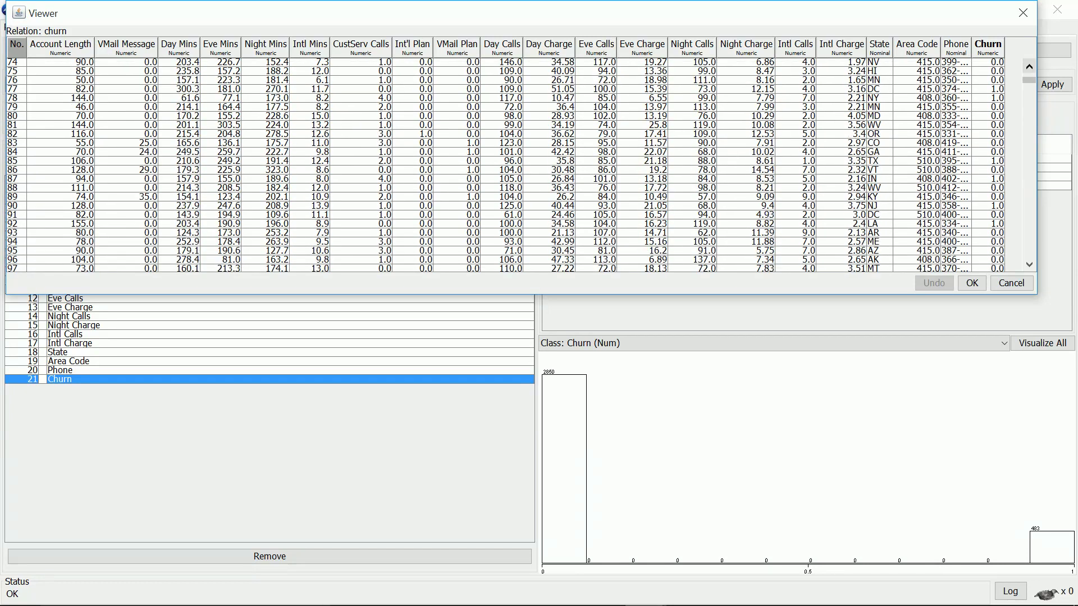
- Close the data table and pick NumericToNominal from filters > unsupervised > attribute
{"action": "left_click", "coordinate": [1011, 283]}
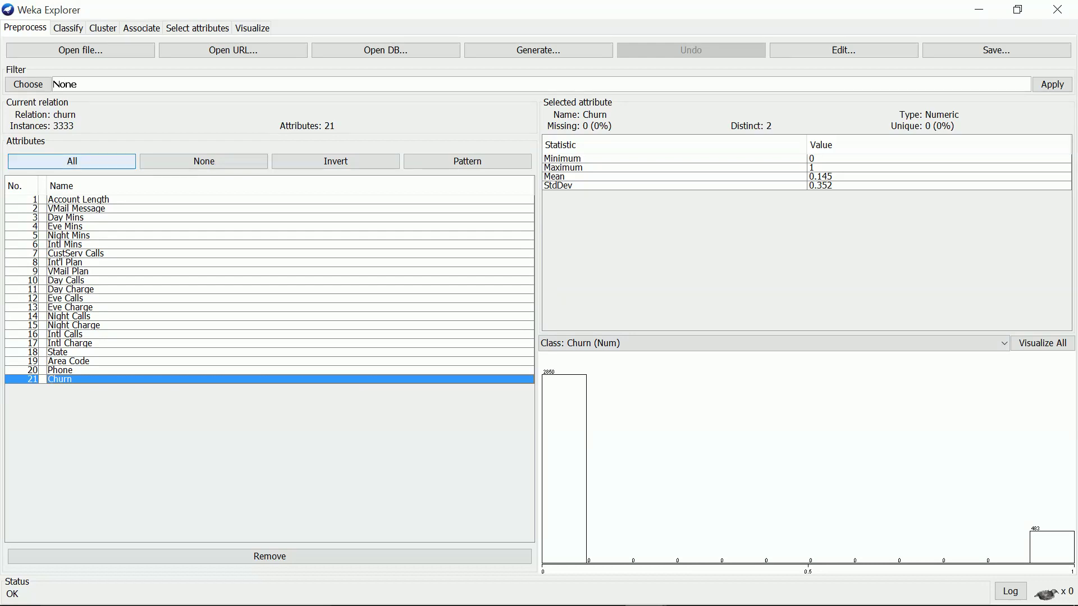
{"action": "left_click", "coordinate": [27, 84]}
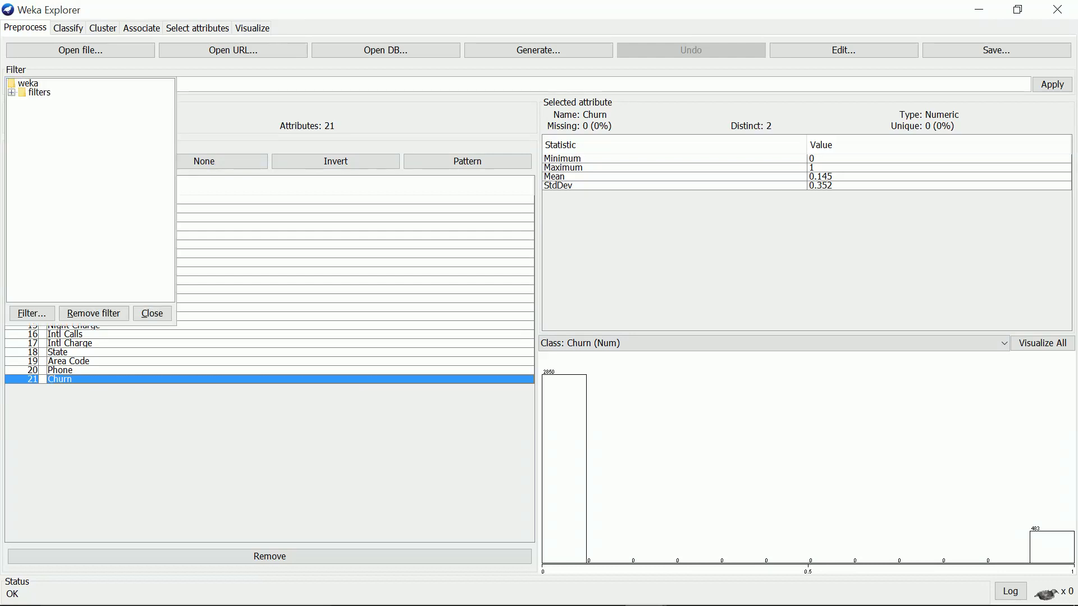
{"action": "left_click", "coordinate": [12, 93]}
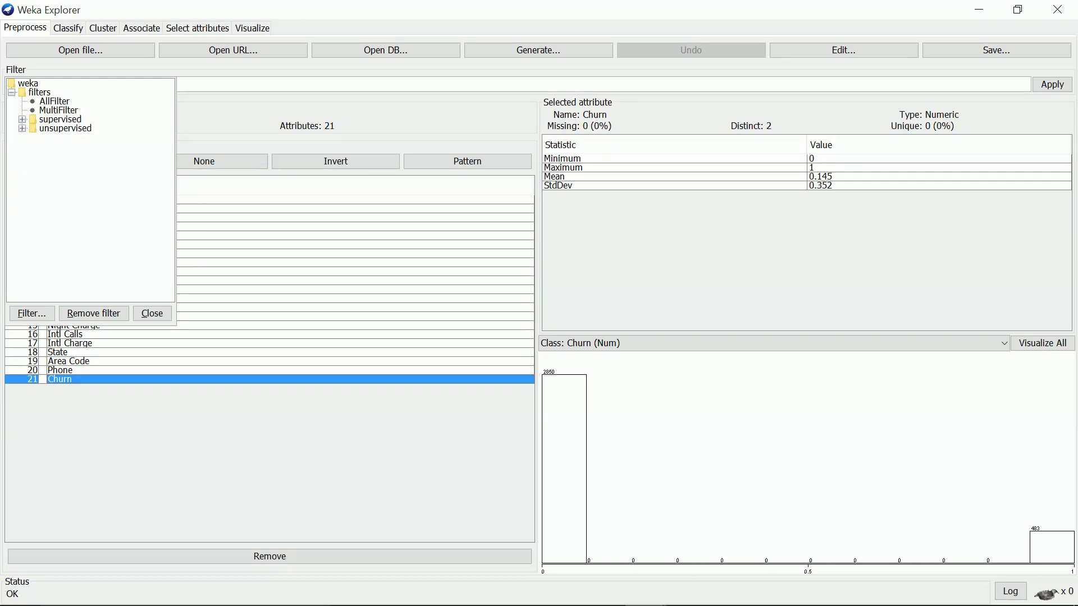
{"action": "left_click", "coordinate": [22, 129]}
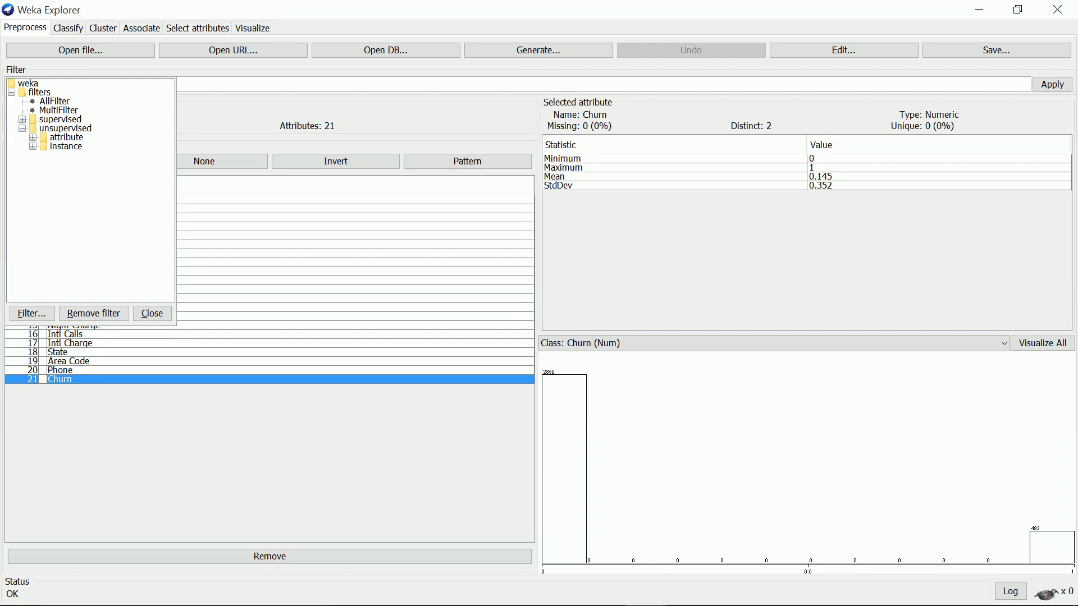
{"action": "left_click", "coordinate": [33, 138]}
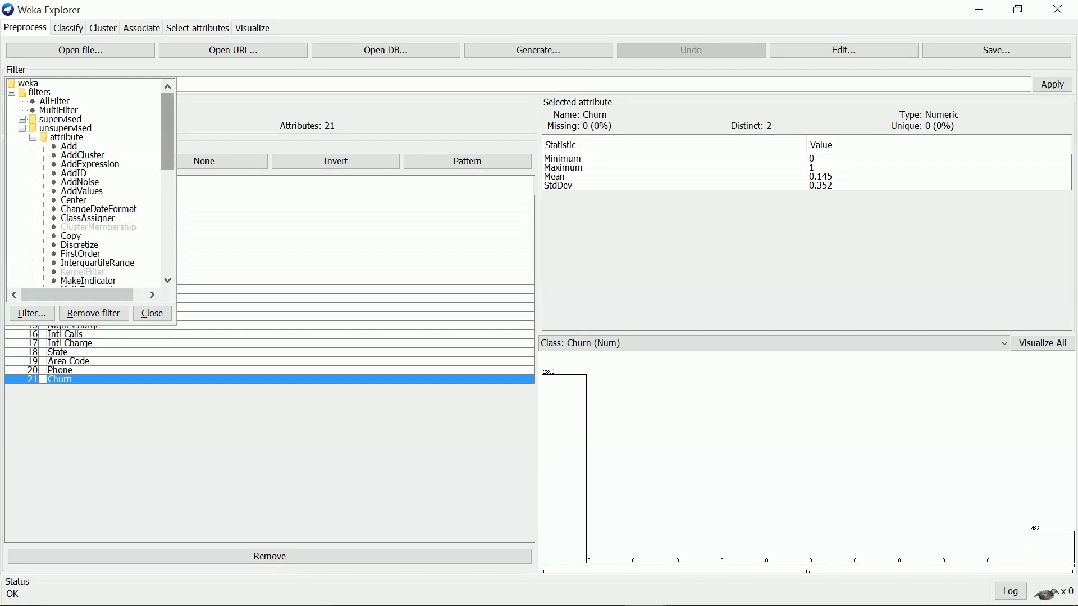
{"action": "scroll", "coordinate": [84, 183], "scroll_direction": "down", "scroll_amount": 3}
{"action": "scroll", "coordinate": [84, 182], "scroll_direction": "down", "scroll_amount": 4}
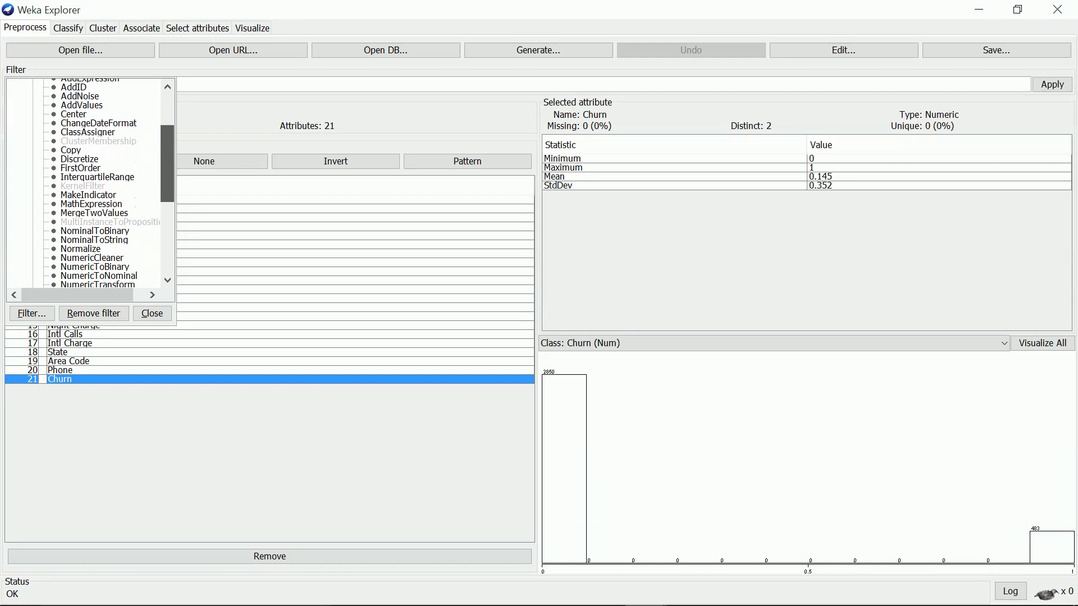
{"action": "scroll", "coordinate": [84, 183], "scroll_direction": "down", "scroll_amount": 1}
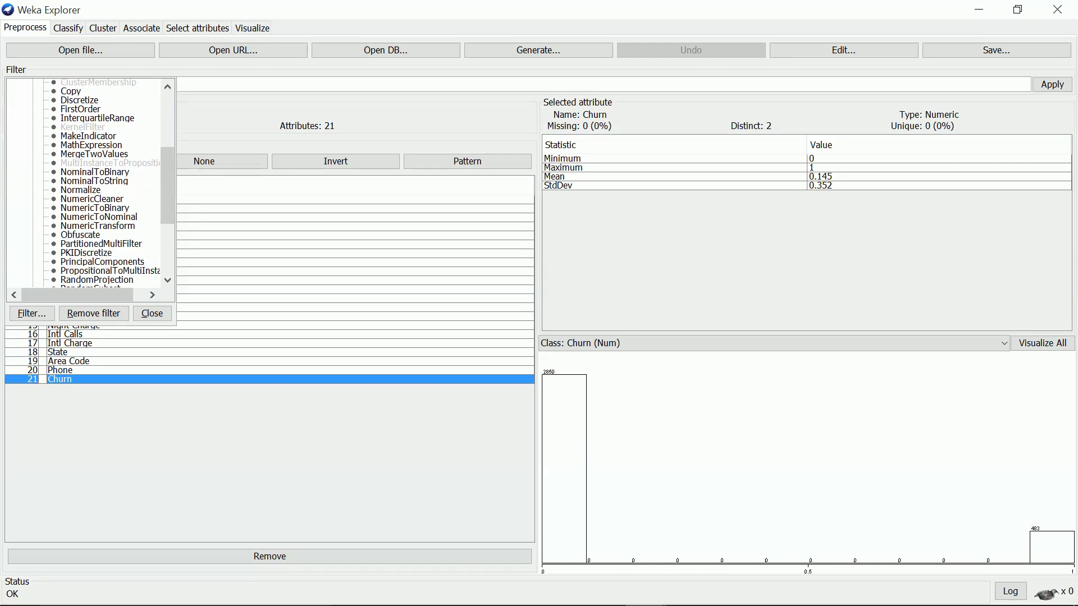
{"action": "left_click", "coordinate": [99, 217]}
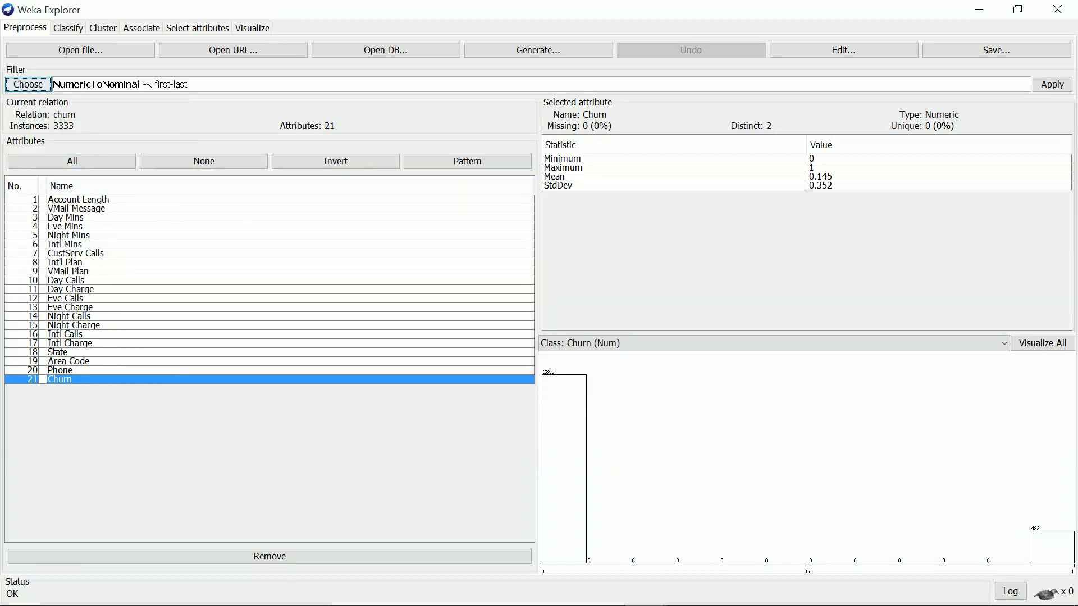
- Apply NumericToNominal to attribute 21 only, then check Churn shows 0 (2850) and 1 (483)
{"action": "left_click", "coordinate": [154, 84]}
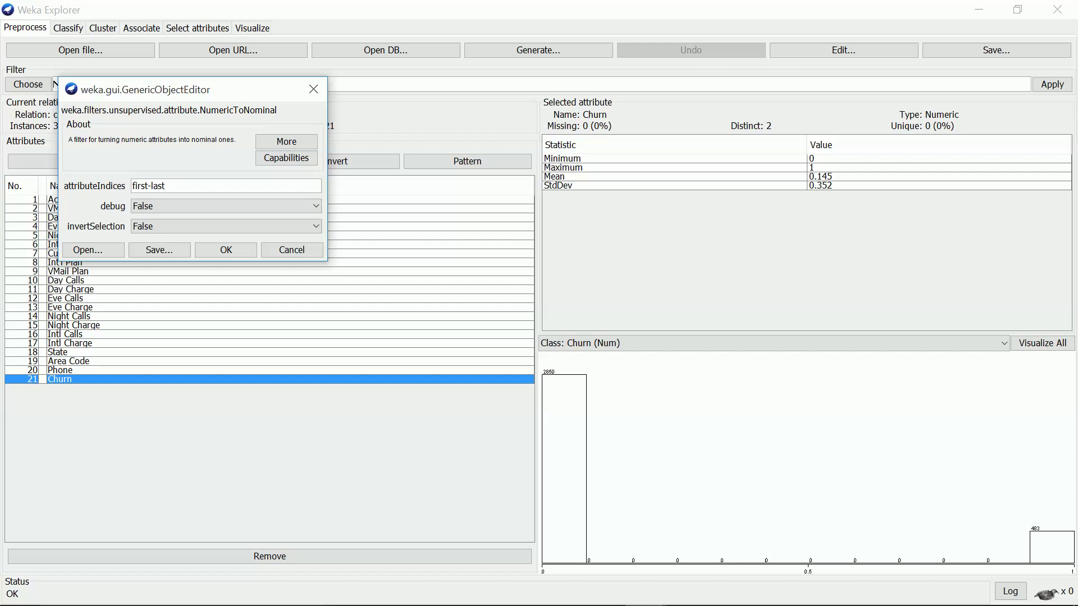
{"action": "left_click_drag", "start_coordinate": [185, 90], "coordinate": [386, 167]}
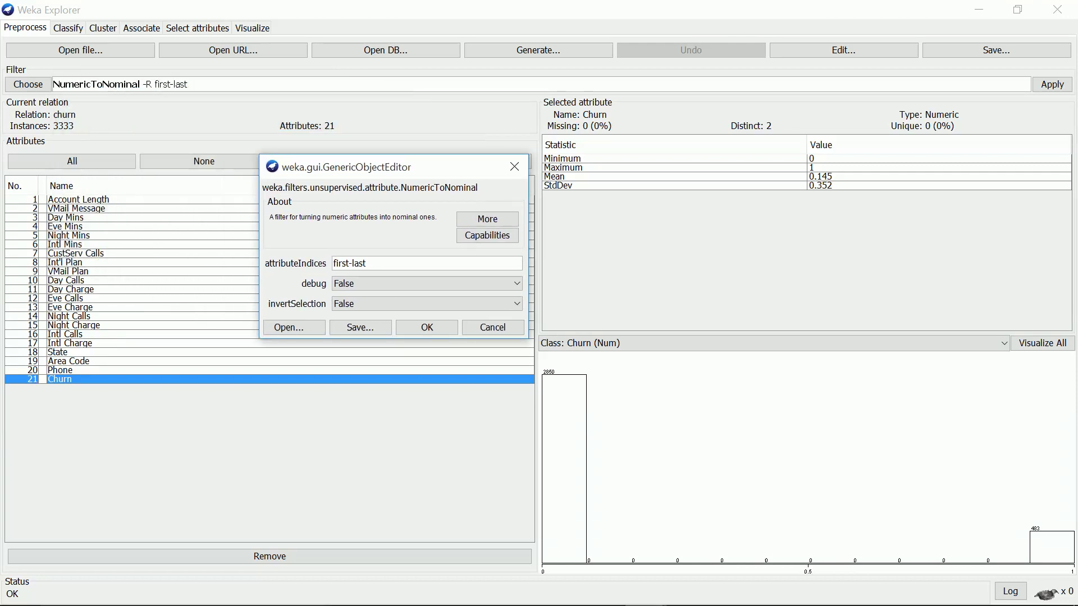
{"action": "key", "text": "ctrl+a"}
{"action": "type", "text": "21"}
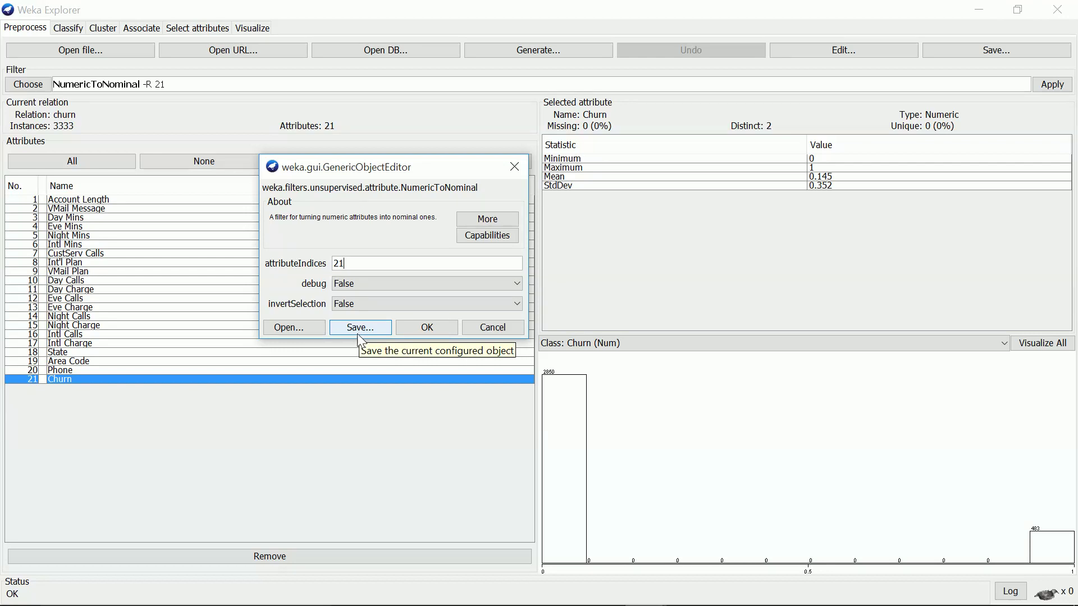
{"action": "left_click", "coordinate": [428, 328]}
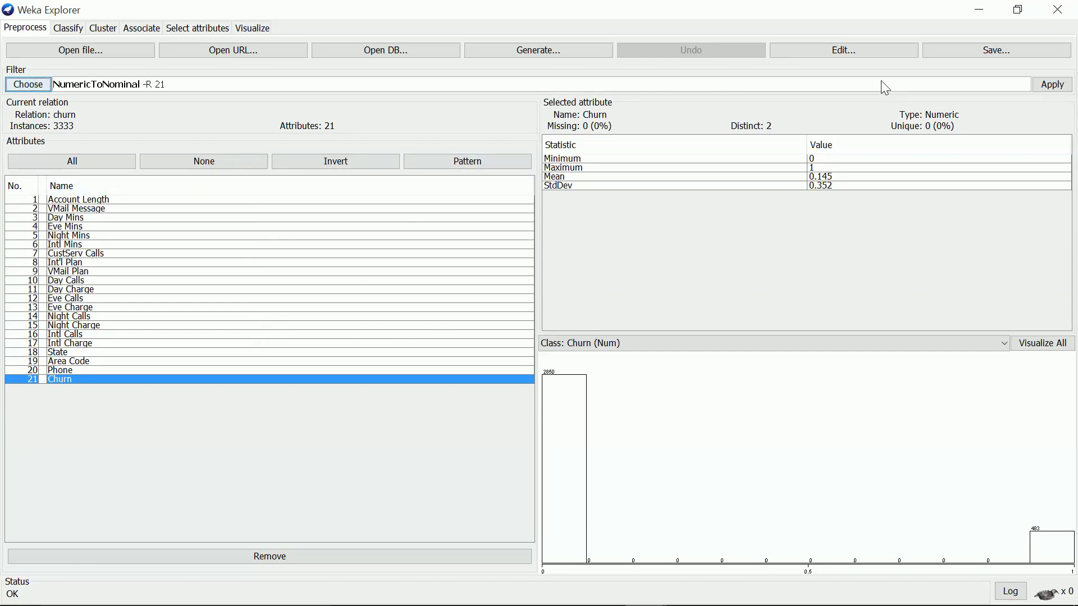
{"action": "left_click", "coordinate": [1043, 89]}
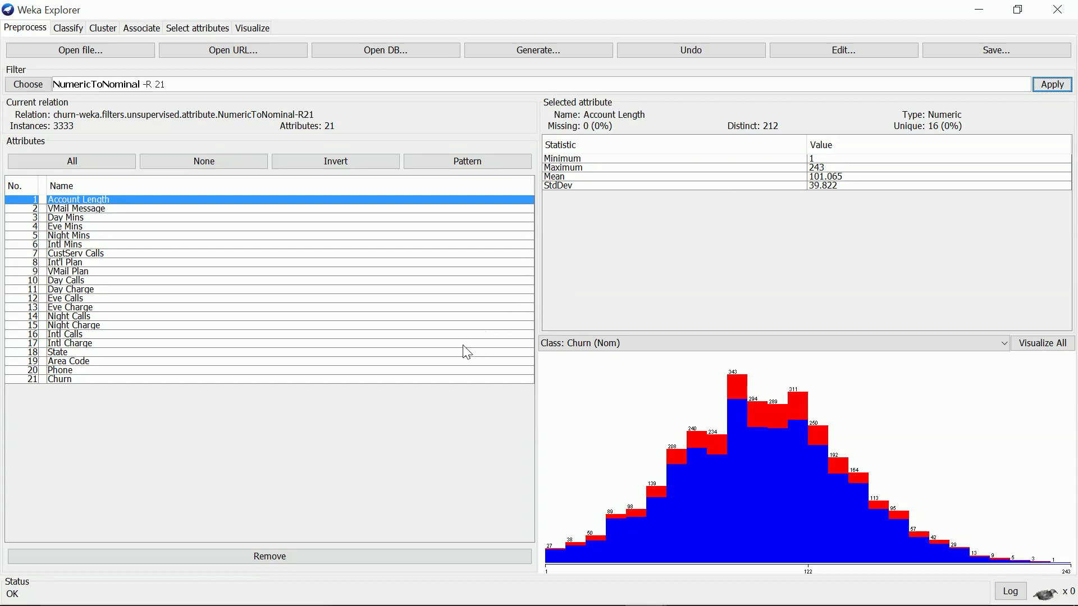
{"action": "left_click", "coordinate": [407, 380]}
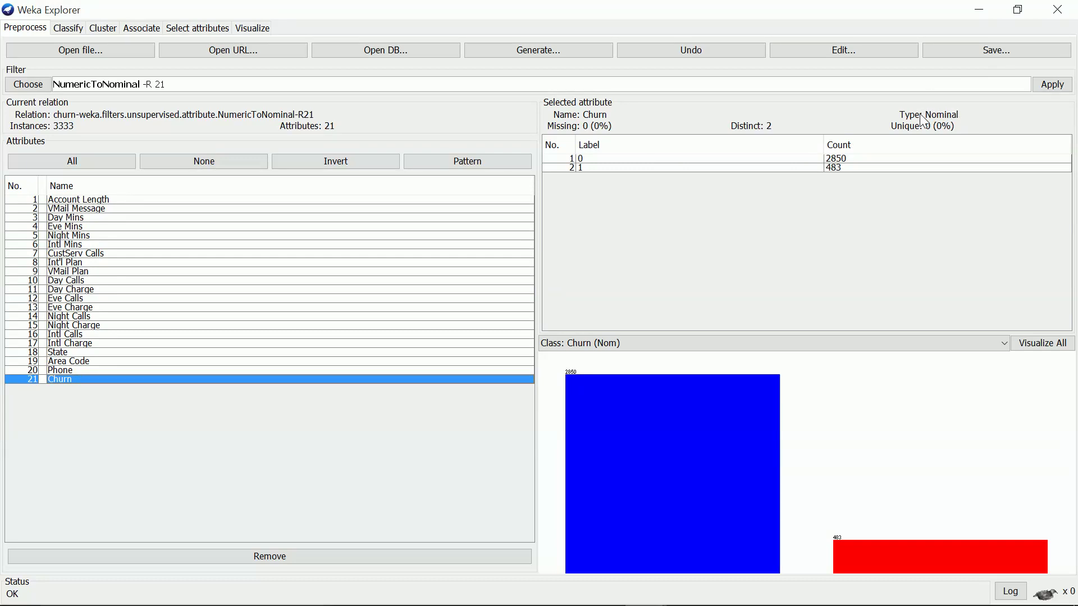
- Inspect Phone, then Area Code: still numeric, 3 distinct values from 408 to 510
{"action": "key", "text": "Up"}
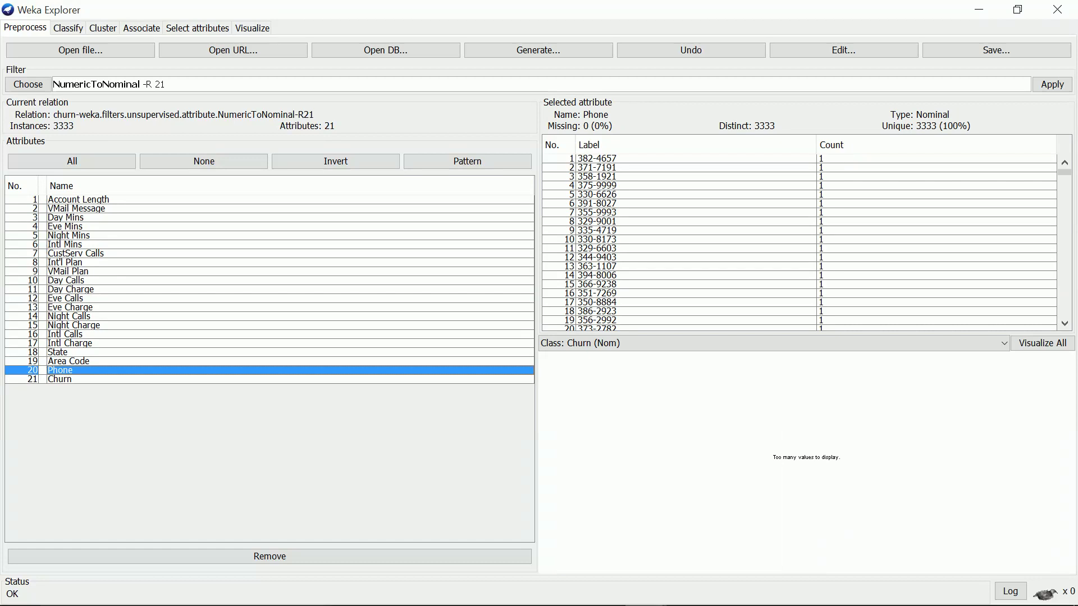
{"action": "left_click", "coordinate": [86, 361]}
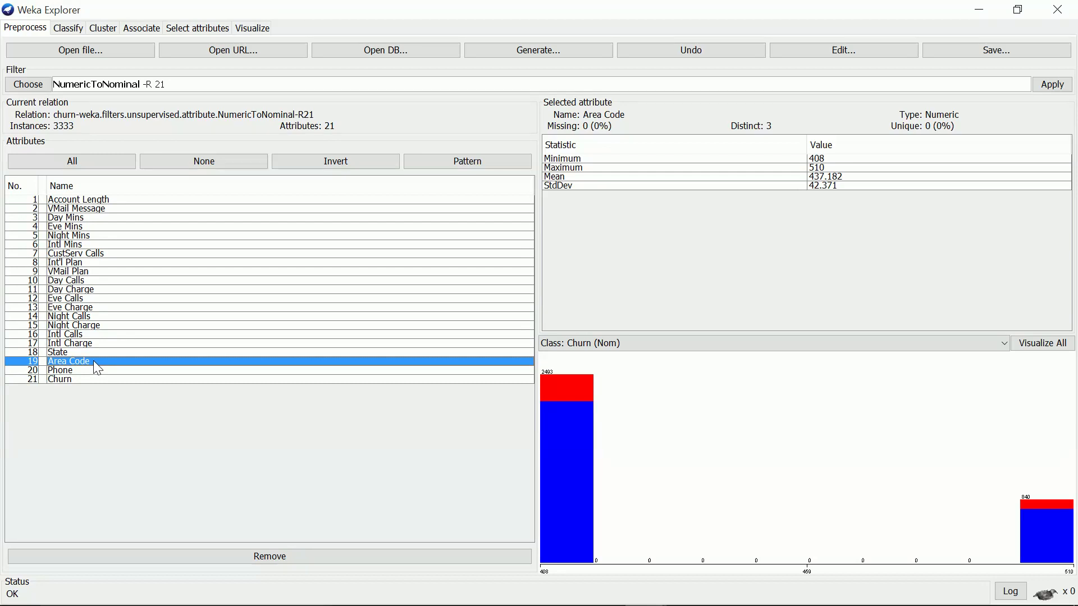
- Apply NumericToNominal to attribute 19, then check Area Code's nominal values and the State attribute
{"action": "left_click", "coordinate": [174, 85]}
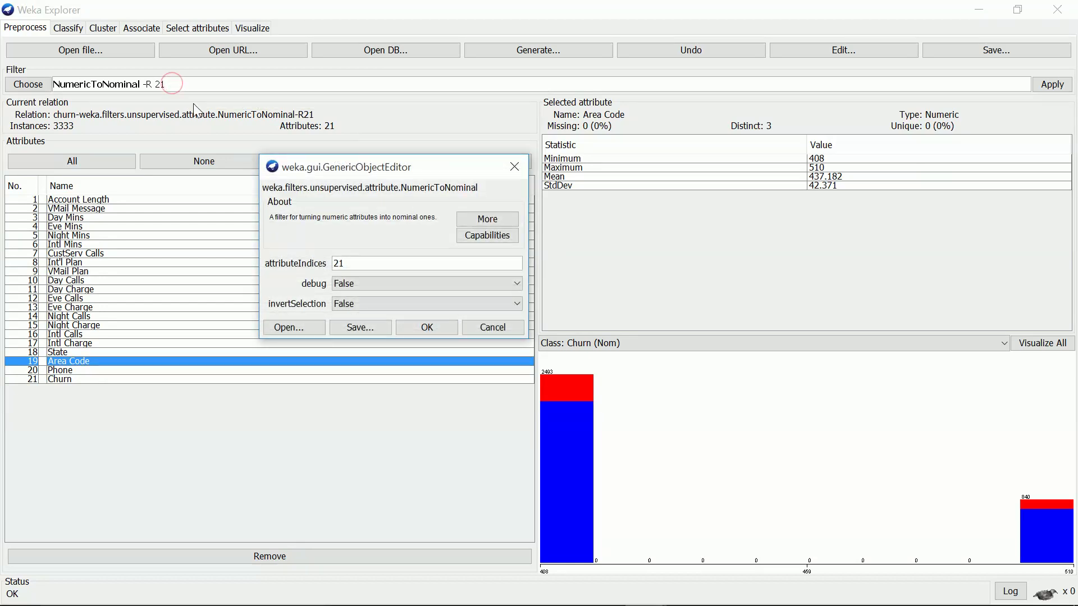
{"action": "double_click", "coordinate": [343, 263]}
{"action": "type", "text": "19"}
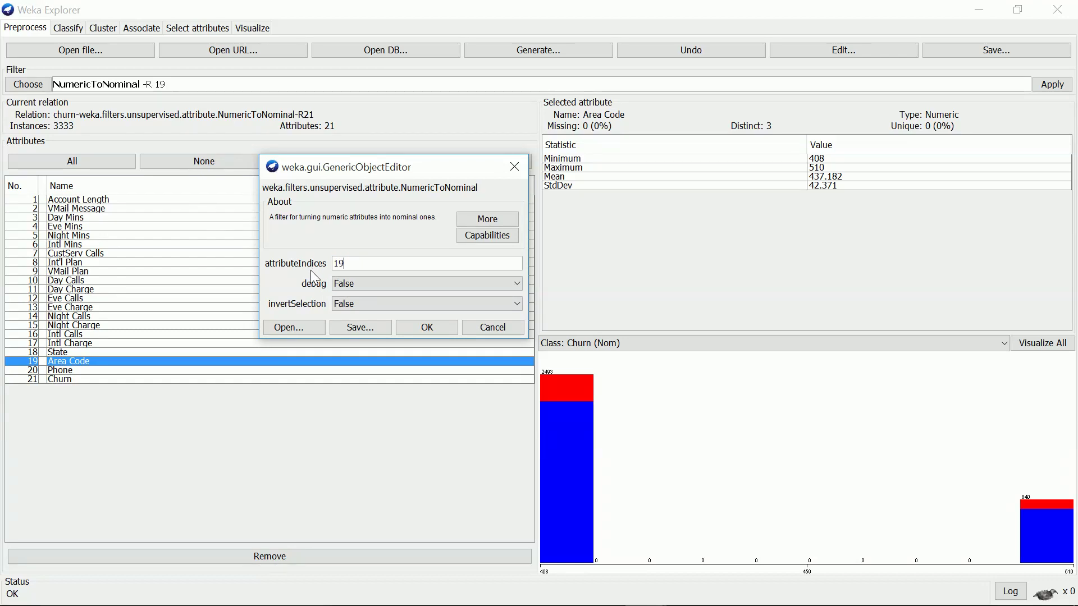
{"action": "left_click", "coordinate": [427, 328]}
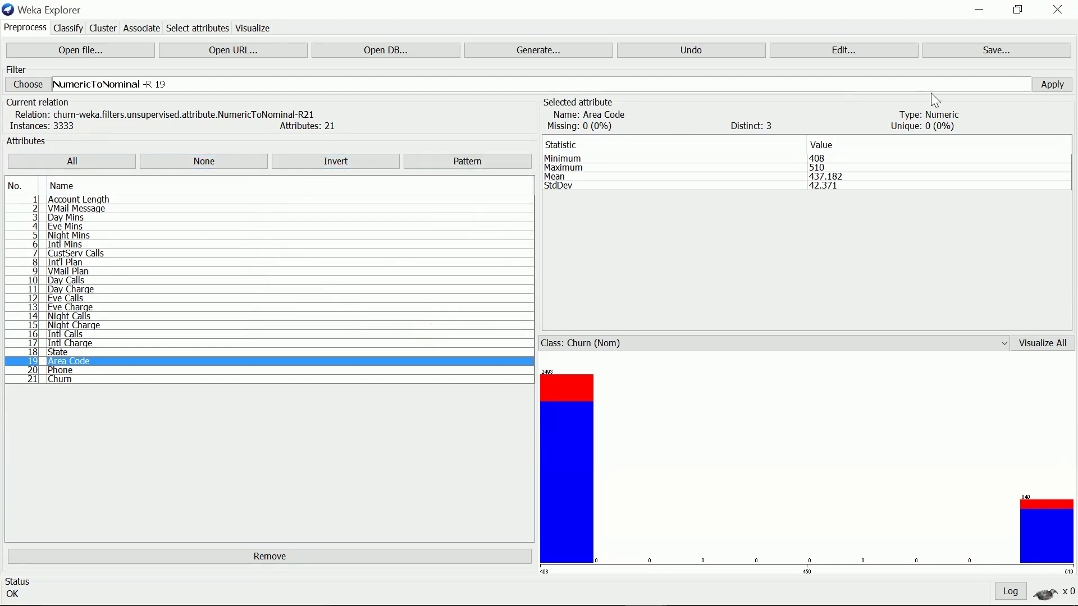
{"action": "left_click", "coordinate": [1053, 88]}
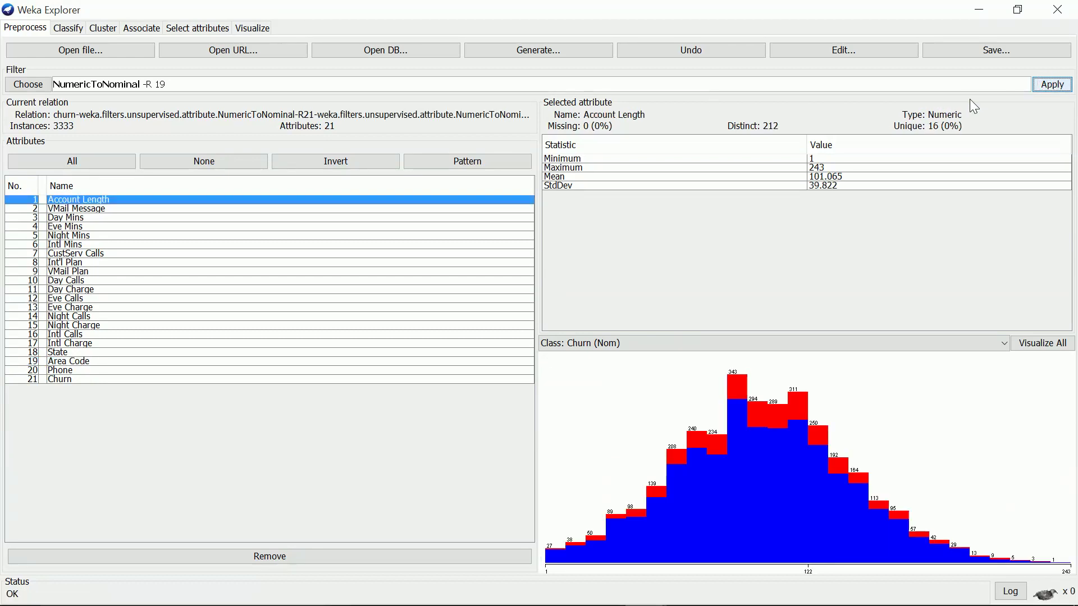
{"action": "left_click", "coordinate": [184, 360]}
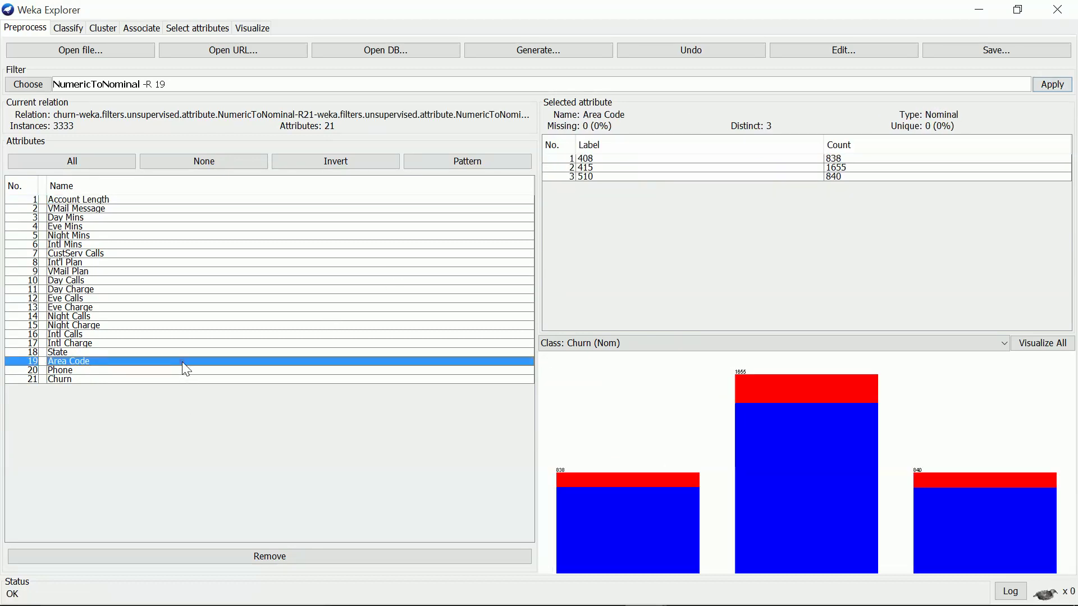
{"action": "left_click", "coordinate": [181, 352]}
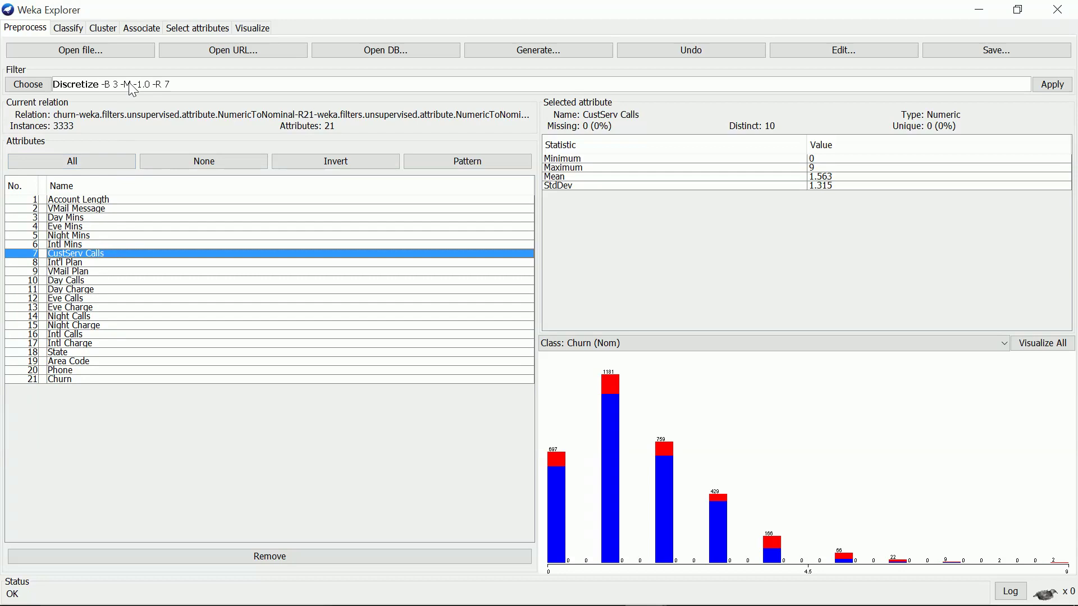
- Keep Discretize as the filter and bring up its settings targeting attribute 7
{"action": "left_click", "coordinate": [29, 83]}
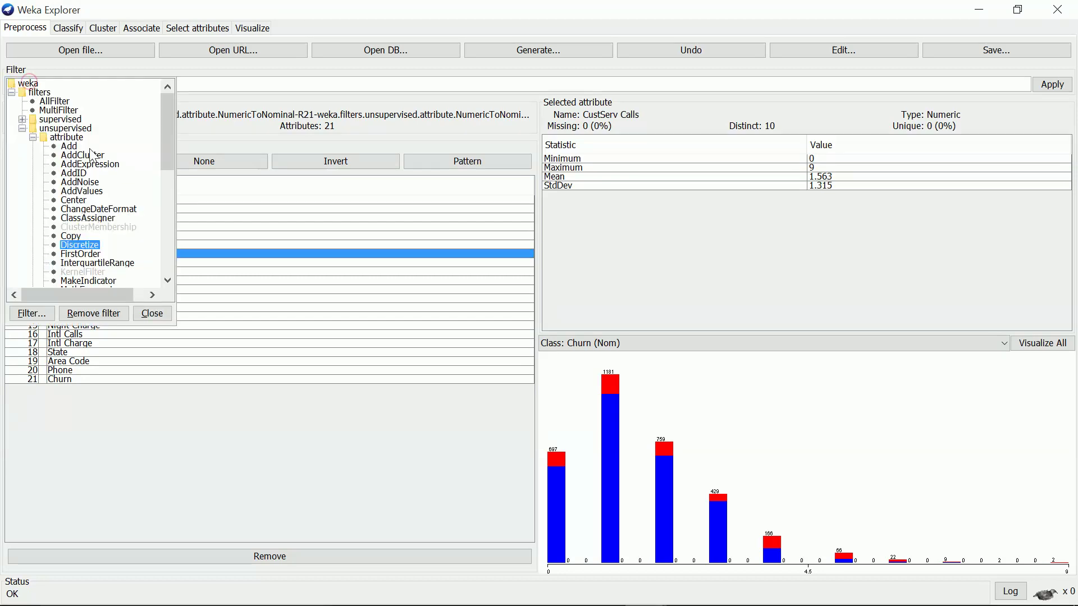
{"action": "left_click", "coordinate": [149, 314]}
{"action": "left_click", "coordinate": [134, 85]}
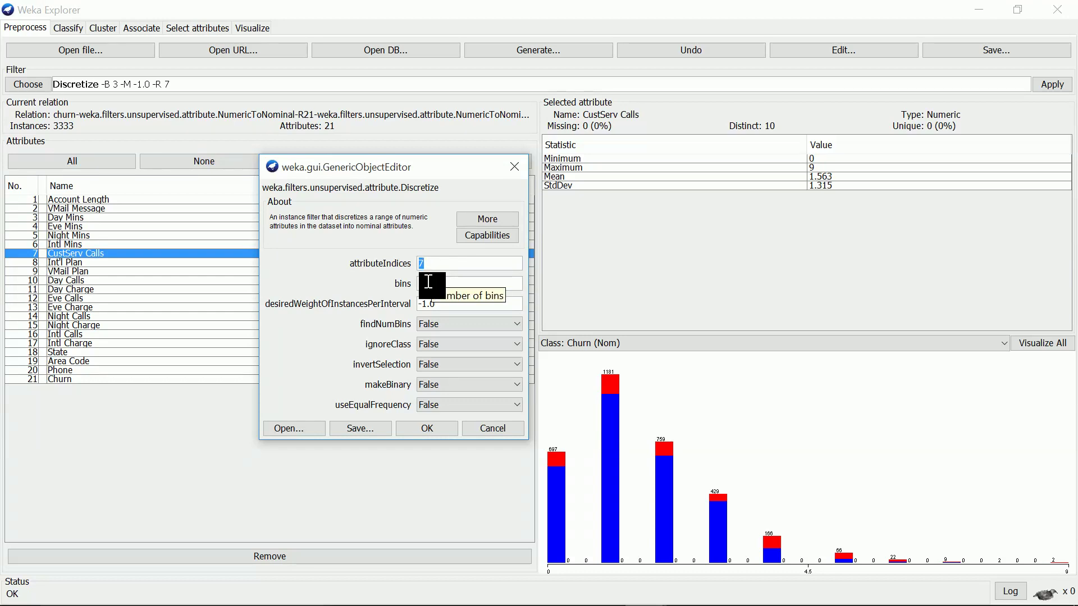
- Set the Discretize bins to 3 for attribute 7 and confirm the settings
{"action": "left_click", "coordinate": [419, 283]}
{"action": "key", "text": "Delete"}
{"action": "type", "text": "3"}
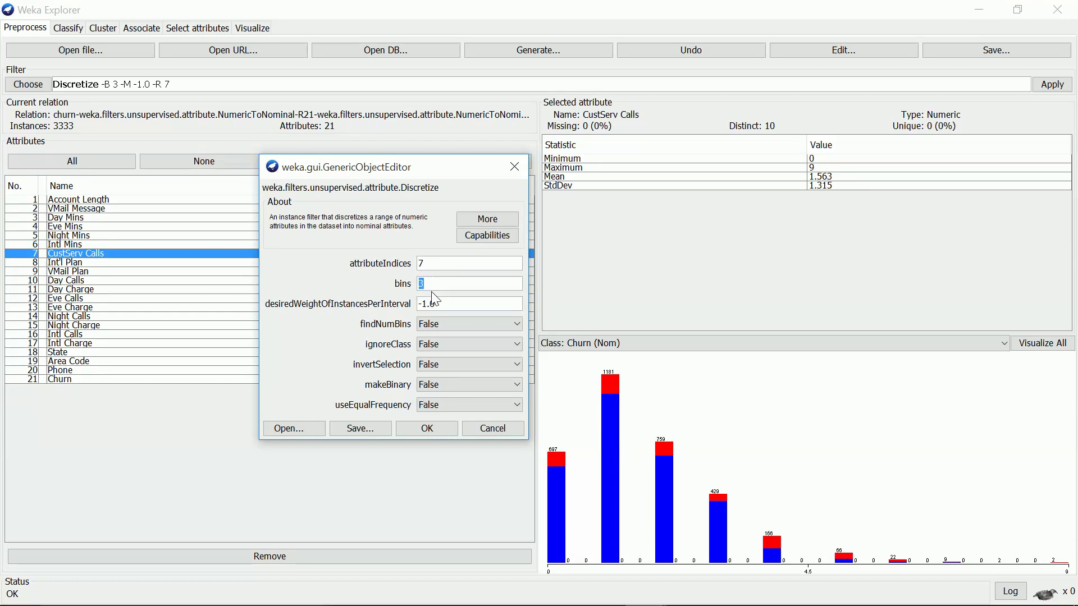
{"action": "double_click", "coordinate": [434, 290]}
{"action": "left_click", "coordinate": [432, 430]}
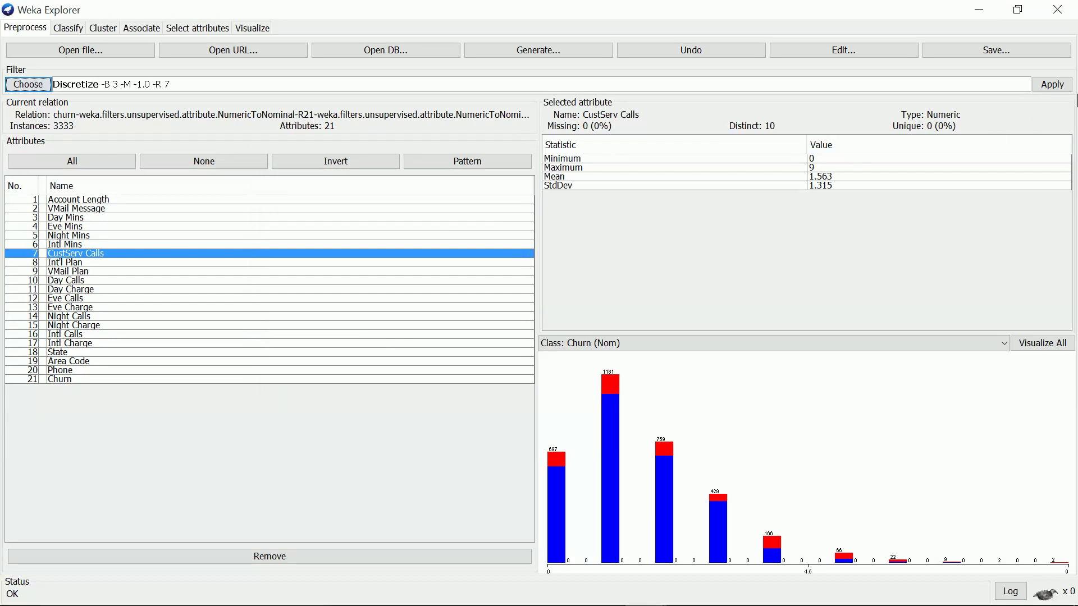
- Apply Discretize and review CustServ Calls bins: (-inf-3] 3066, (3-6] 254, (6-inf) 13
{"action": "left_click", "coordinate": [1055, 89]}
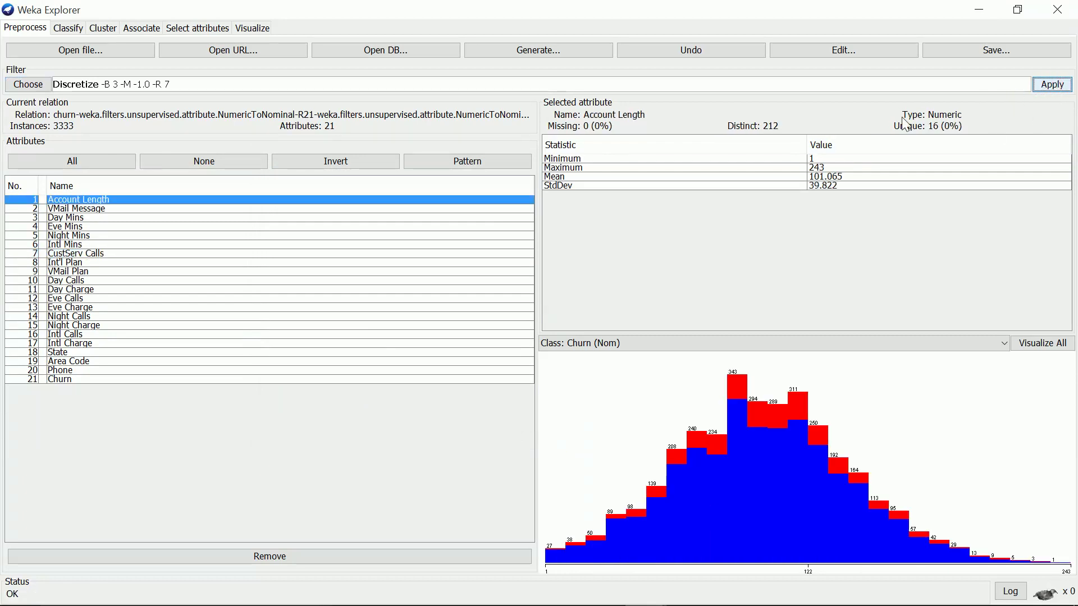
{"action": "left_click", "coordinate": [86, 254]}
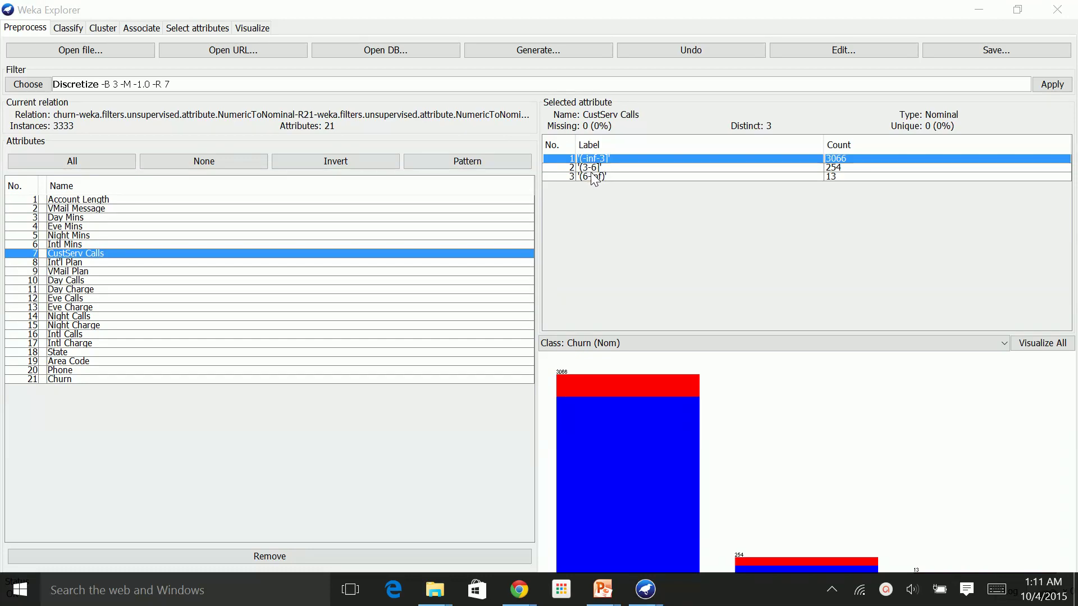
{"action": "left_click", "coordinate": [593, 168]}
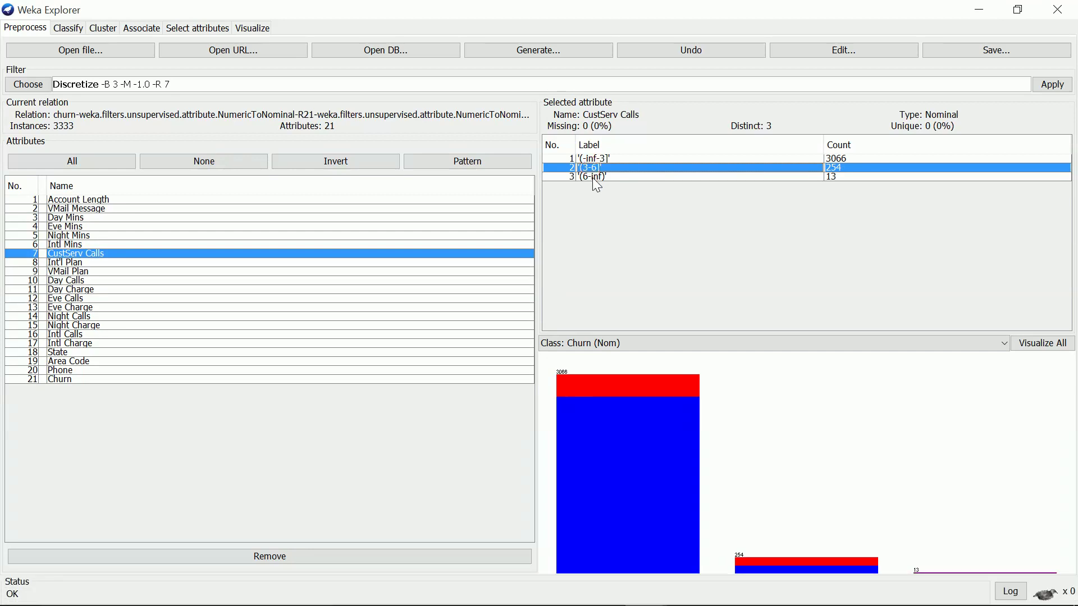
{"action": "left_click", "coordinate": [593, 177]}
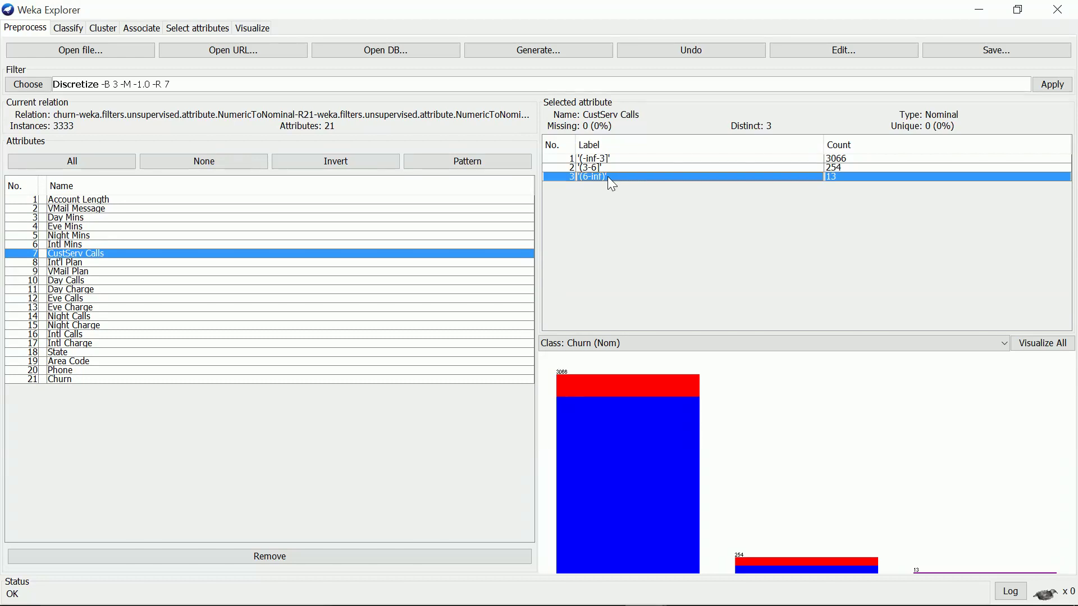
{"action": "left_click", "coordinate": [58, 352]}
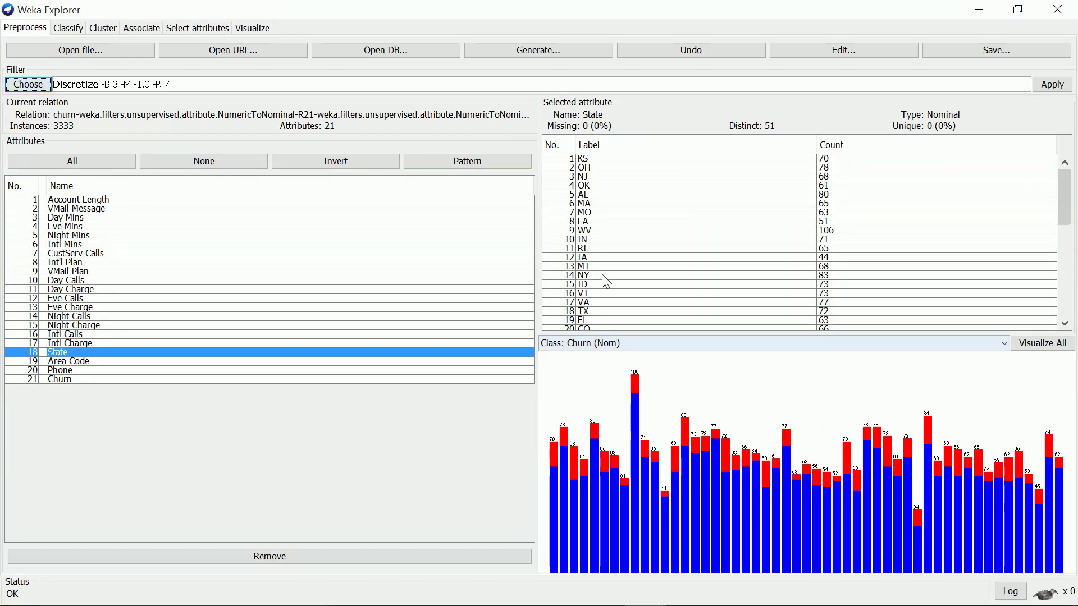
- Choose the Normalize filter and confirm its settings of scale 1.0, translation 0.0
{"action": "left_click", "coordinate": [41, 85]}
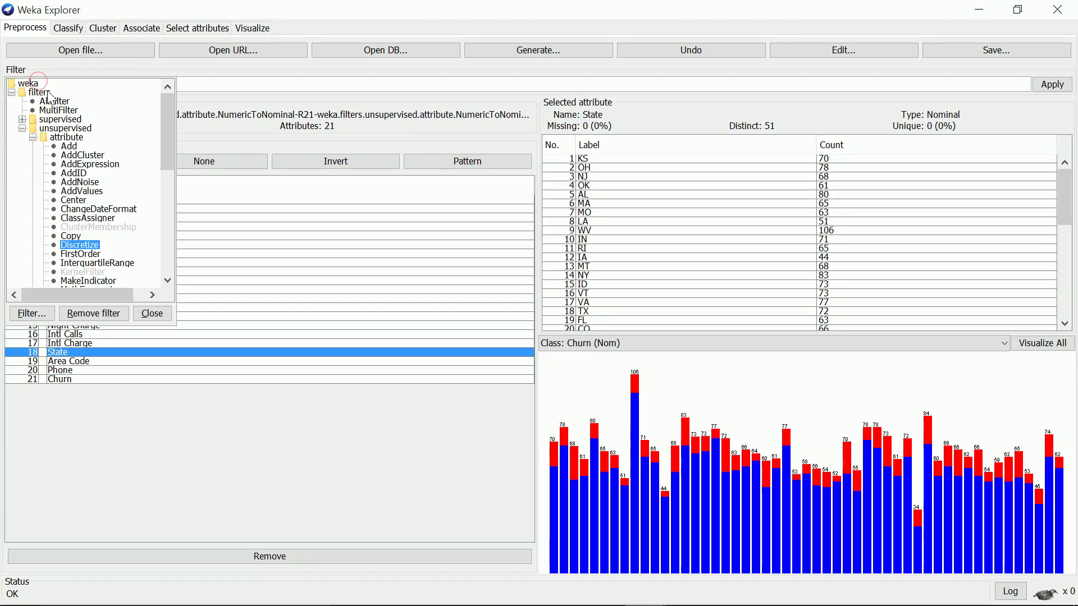
{"action": "left_click_drag", "start_coordinate": [174, 137], "coordinate": [164, 179]}
{"action": "left_click", "coordinate": [83, 226]}
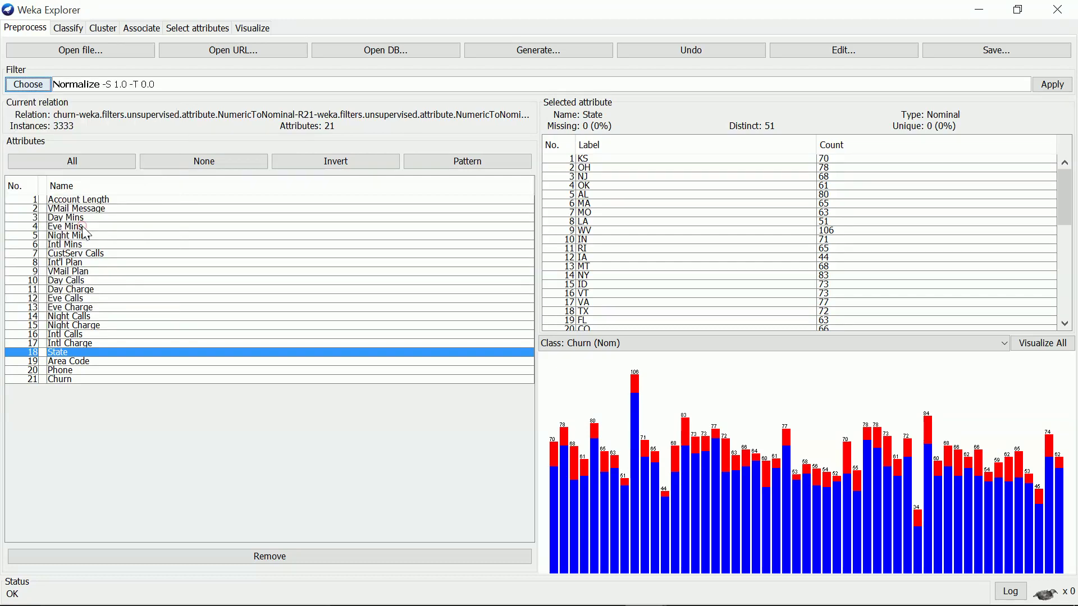
{"action": "left_click", "coordinate": [134, 85]}
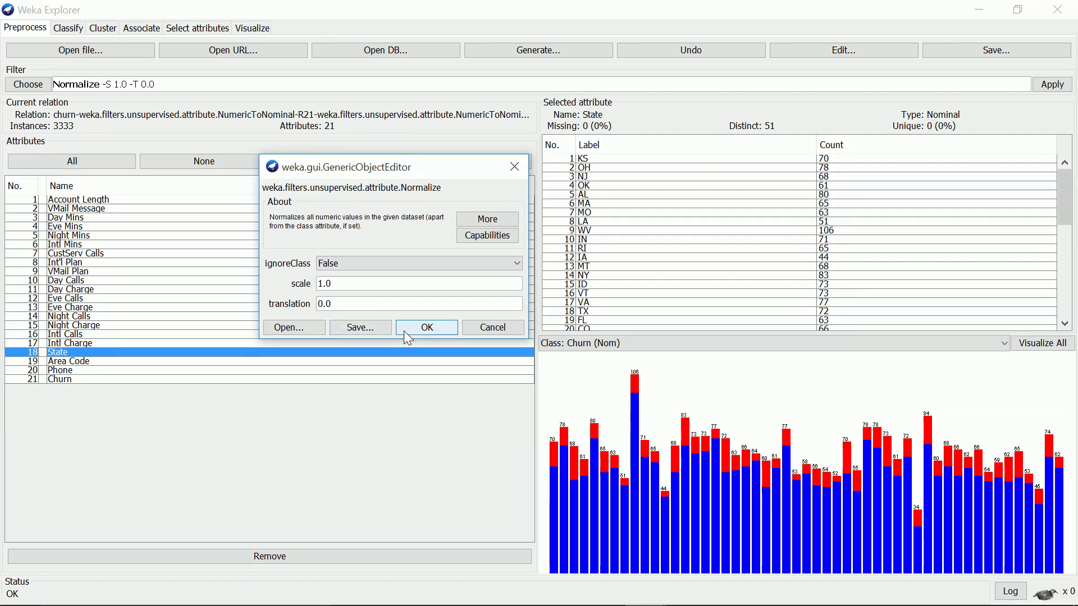
{"action": "left_click", "coordinate": [433, 331]}
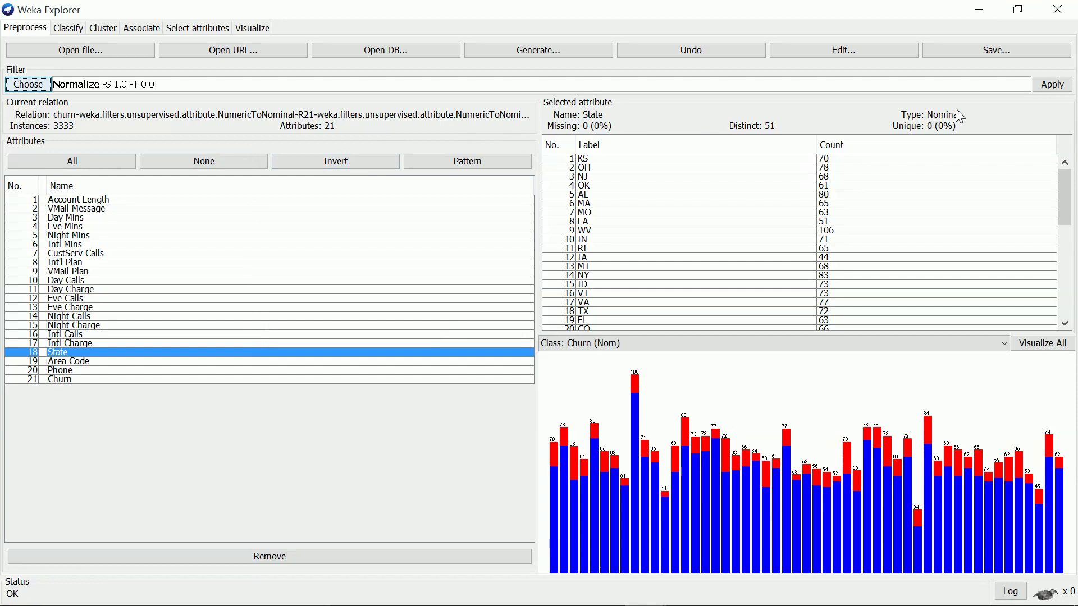
- Apply Normalize and verify VMail Message, Day, Eve, Night and Intl Mins now range 0 to 1
{"action": "left_click", "coordinate": [1053, 85]}
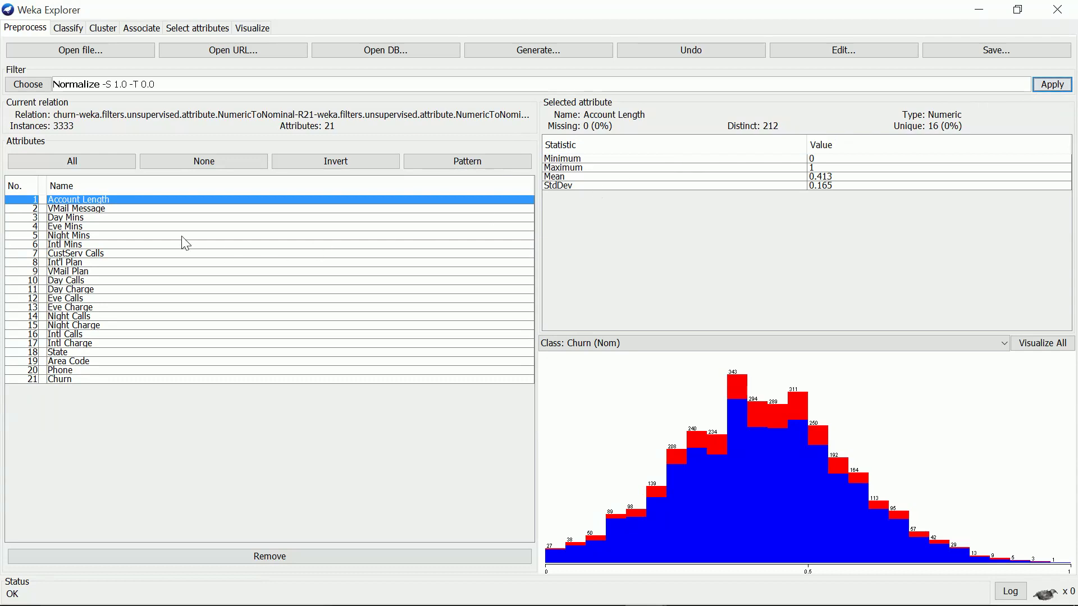
{"action": "left_click", "coordinate": [112, 209]}
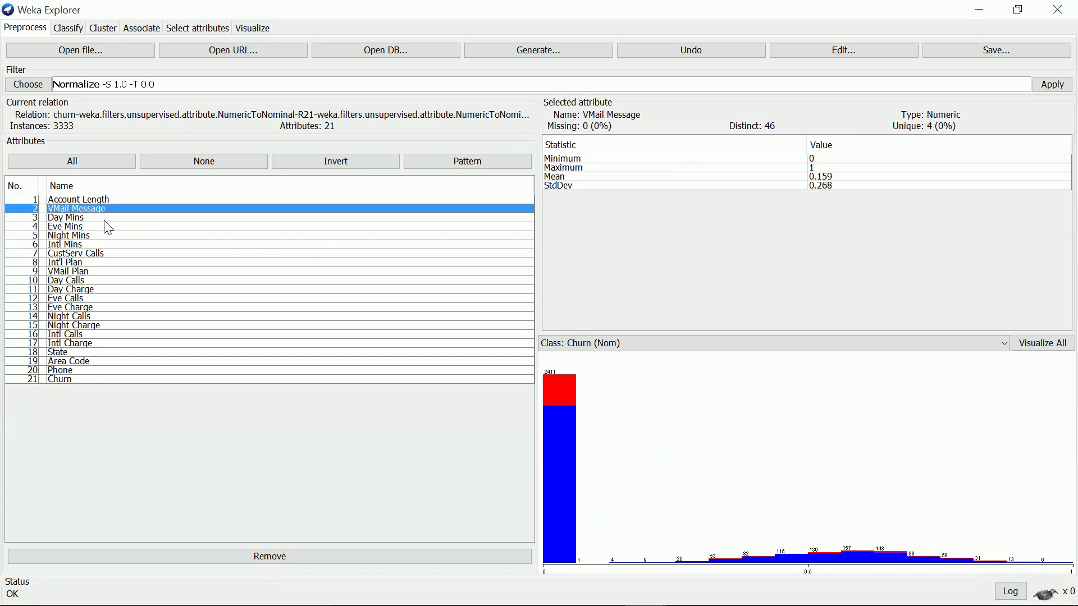
{"action": "left_click", "coordinate": [106, 221]}
{"action": "left_click", "coordinate": [102, 225]}
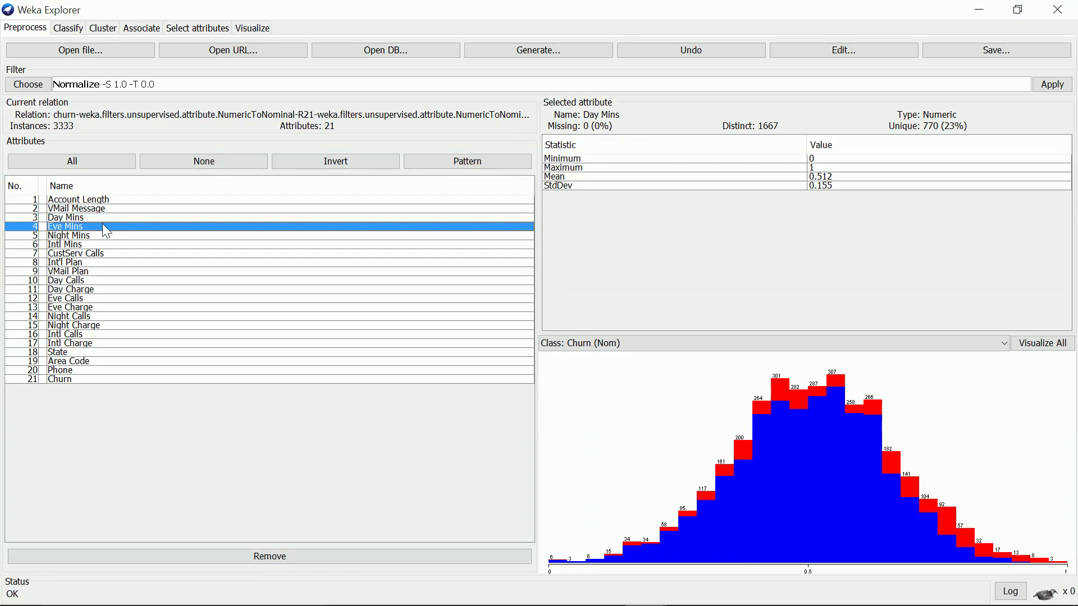
{"action": "left_click", "coordinate": [99, 235]}
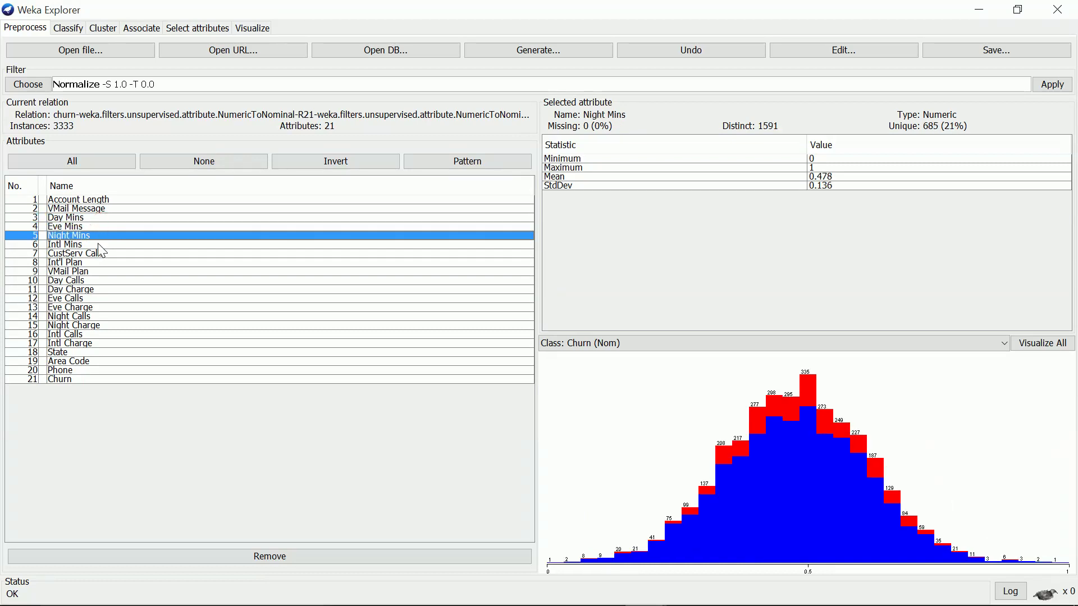
{"action": "left_click", "coordinate": [99, 246]}
{"action": "left_click", "coordinate": [100, 253]}
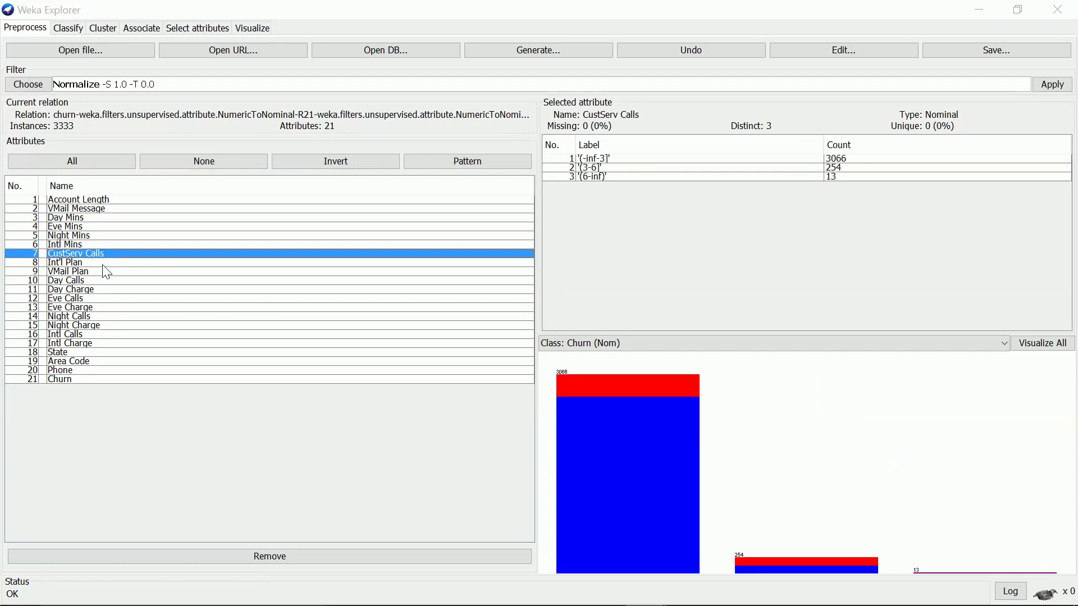
- Check Int'l Plan, Day Calls, Day Charge, Eve Calls, Eve Charge and Night Calls are normalized
{"action": "left_click", "coordinate": [103, 262]}
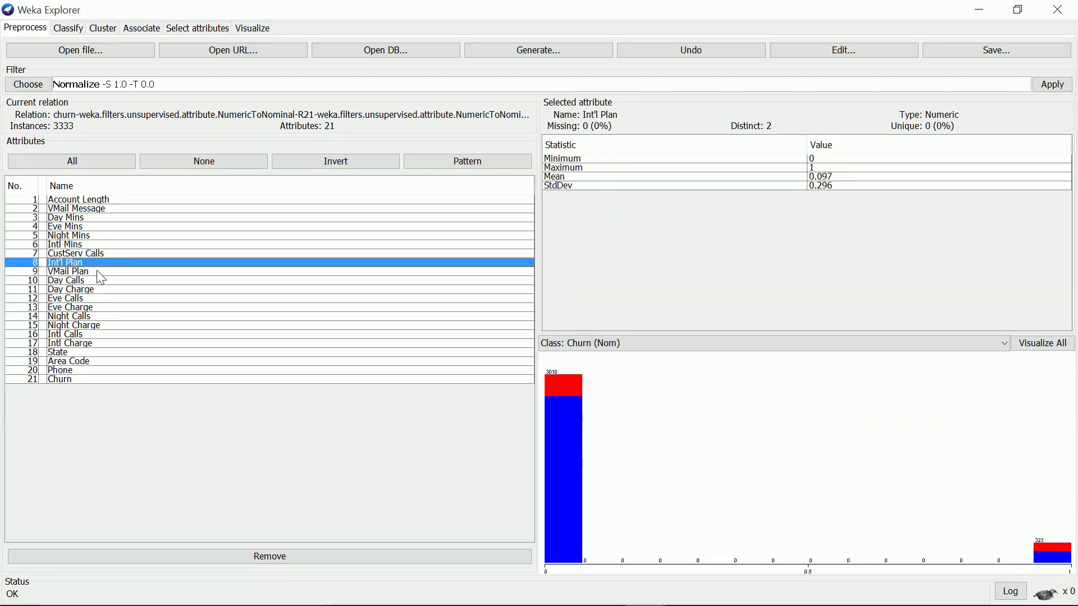
{"action": "left_click", "coordinate": [96, 280]}
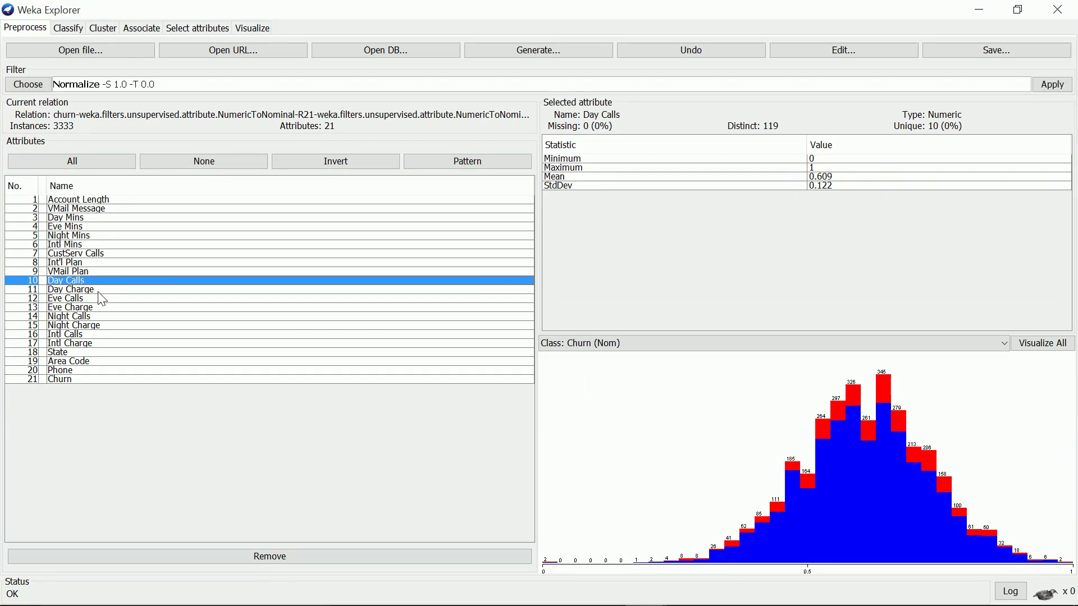
{"action": "left_click", "coordinate": [99, 290]}
{"action": "left_click", "coordinate": [97, 299]}
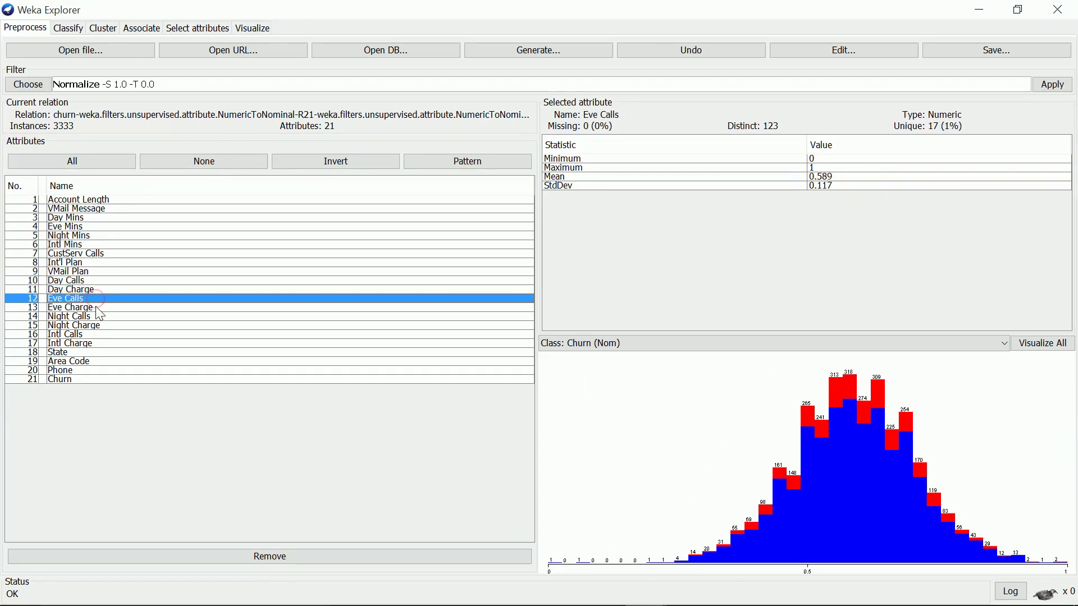
{"action": "left_click", "coordinate": [98, 308]}
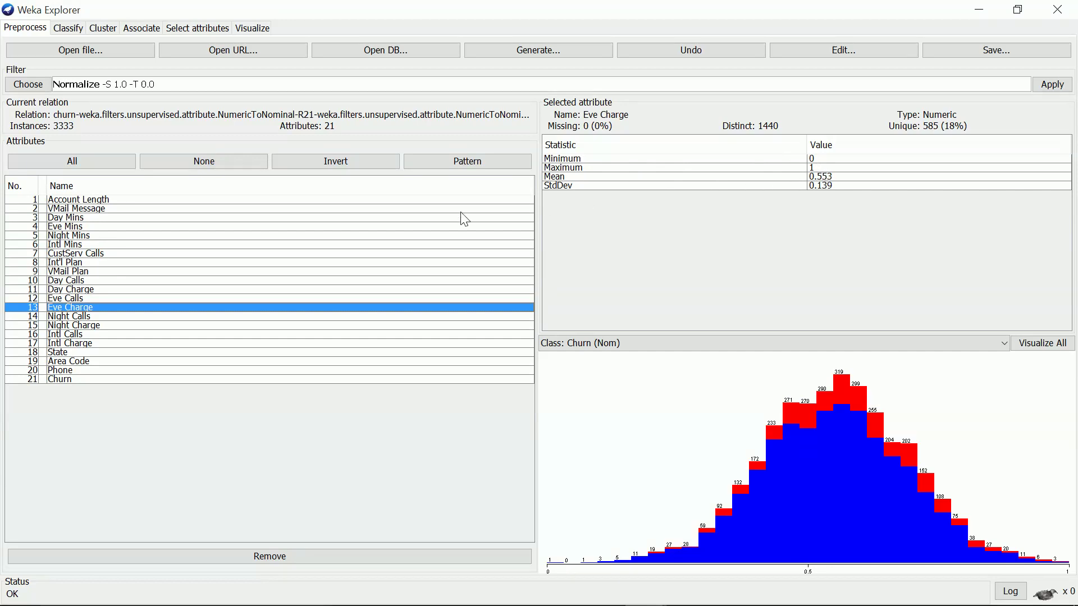
{"action": "left_click", "coordinate": [101, 317]}
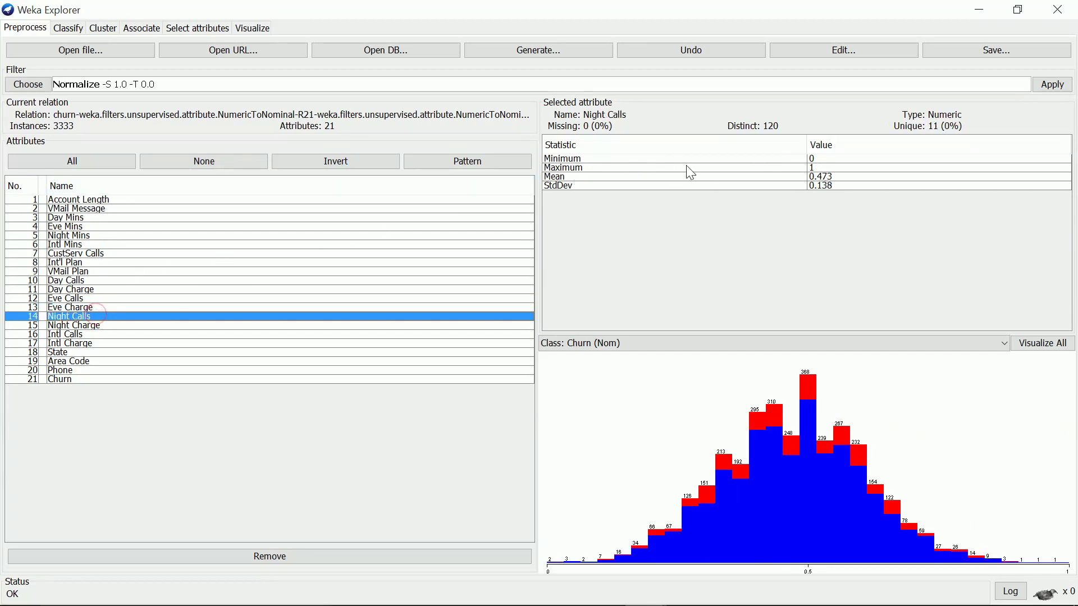